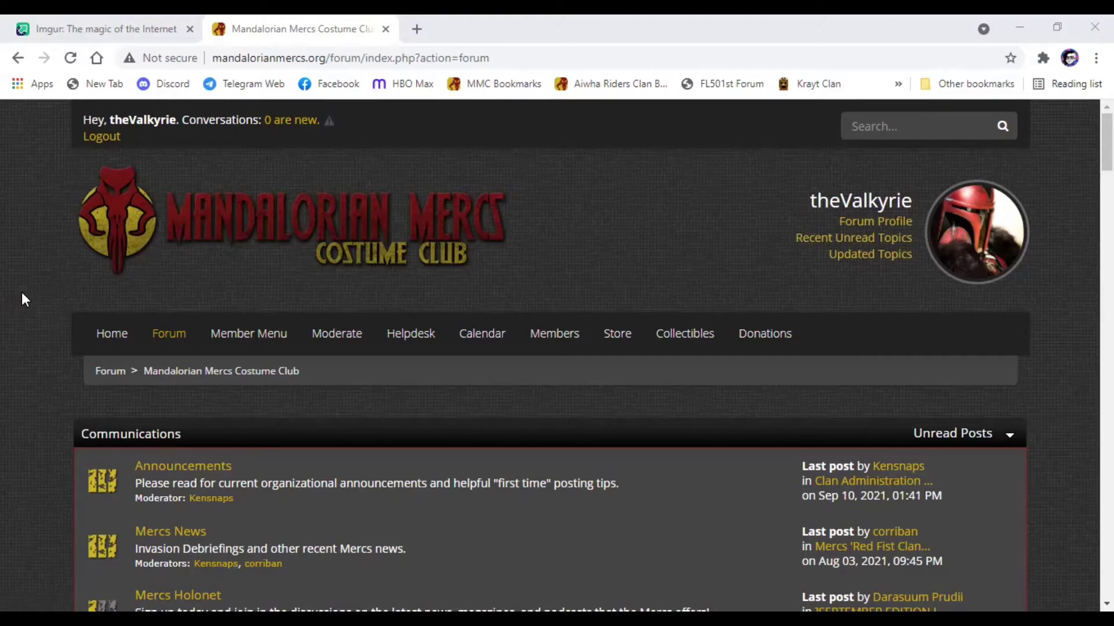
# Scroll down the forum index and open the Armor Construction board.
pyautogui.scroll(-3, 22, 293)
pyautogui.scroll(-2, 24, 293)
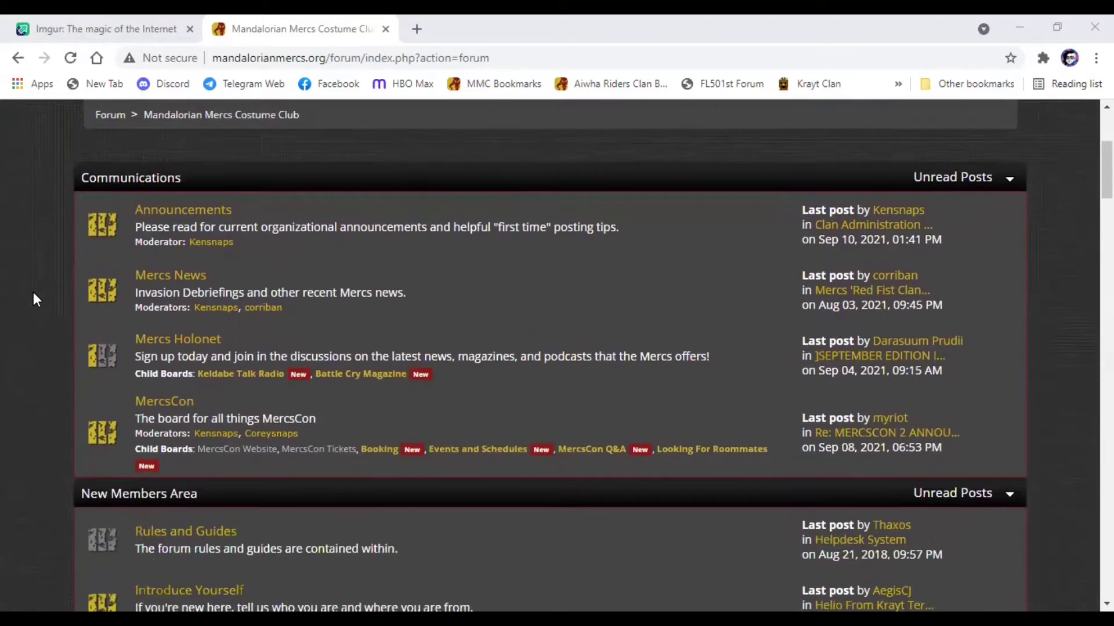
pyautogui.scroll(-5, 34, 293)
pyautogui.scroll(-5, 33, 293)
pyautogui.scroll(-7, 33, 293)
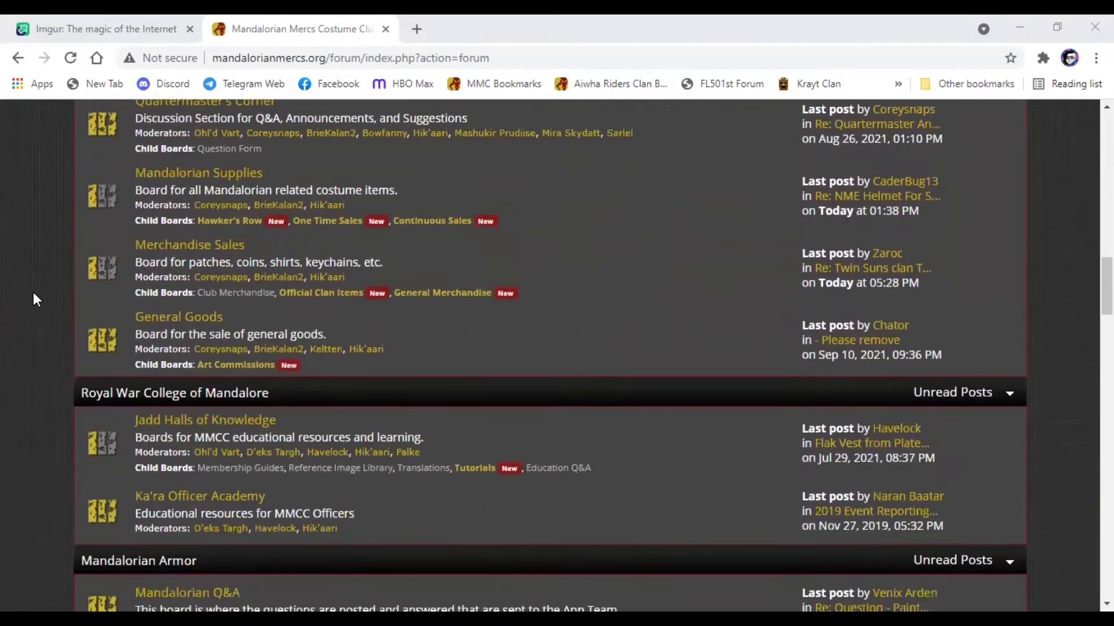
pyautogui.scroll(-5, 33, 292)
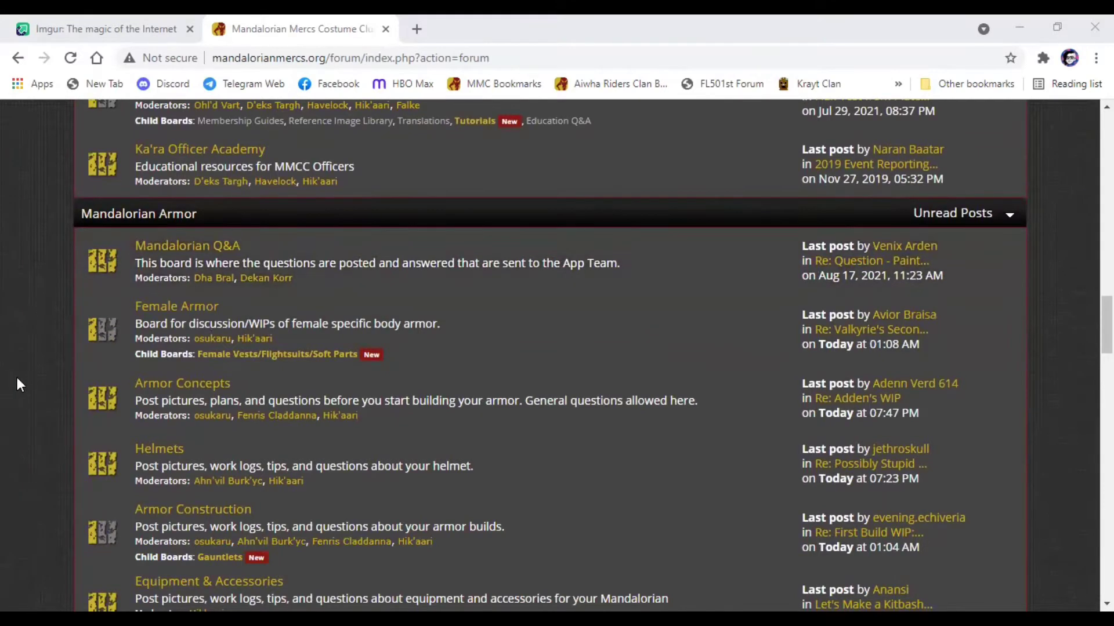
pyautogui.scroll(-1, 31, 378)
pyautogui.scroll(-2, 31, 378)
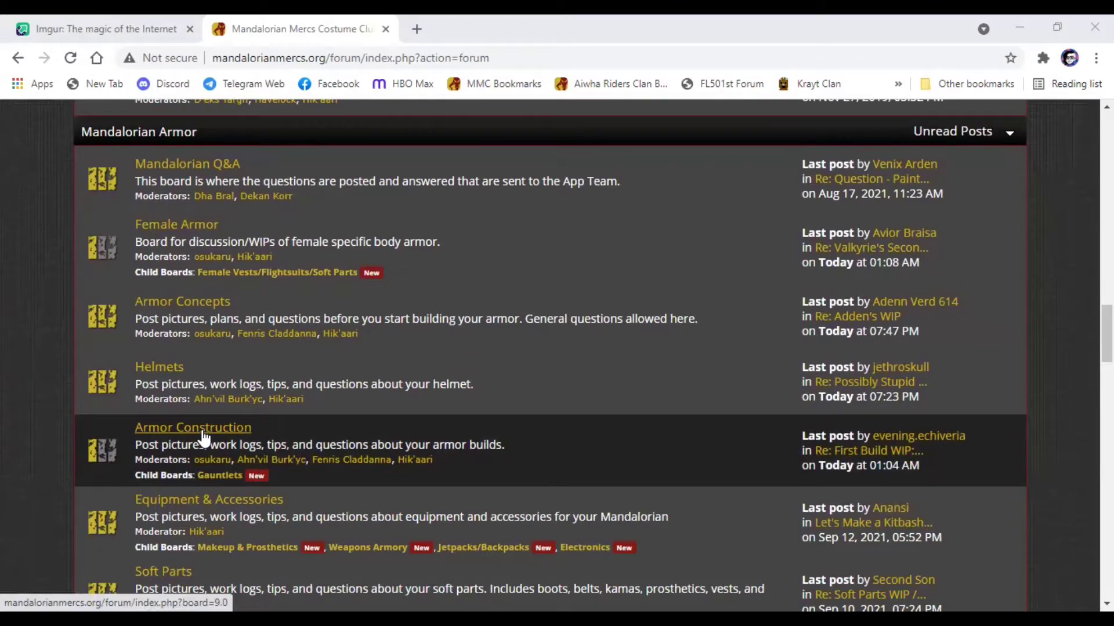
pyautogui.click(203, 435)
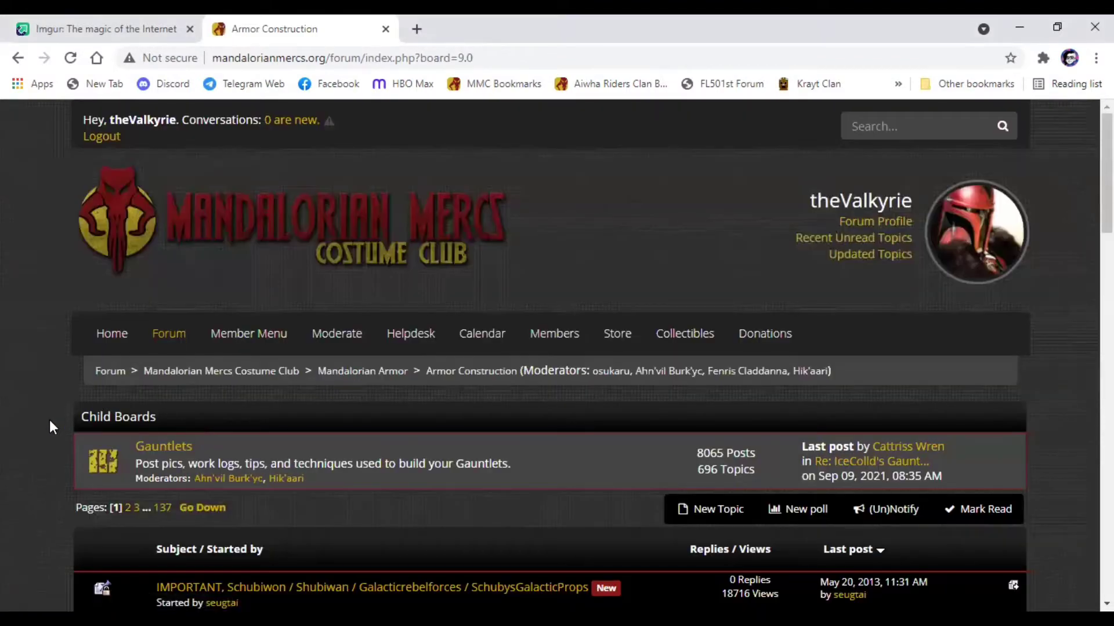
pyautogui.scroll(-3, 50, 426)
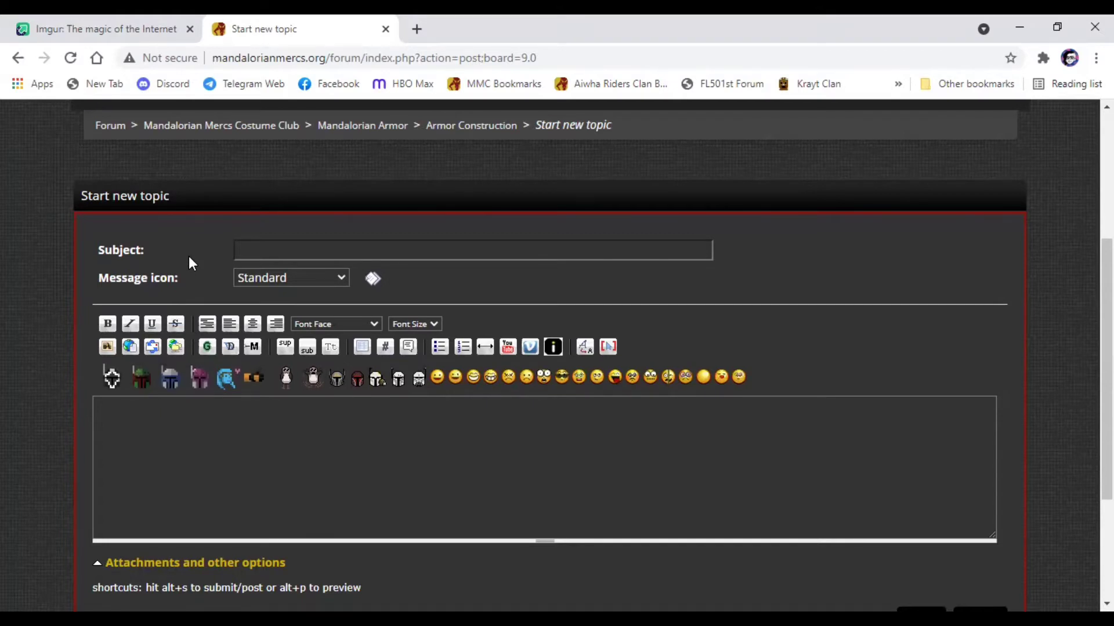
# Set the new topic subject to 'Valkyrie's WIP', leaving the message body empty.
pyautogui.click(282, 251)
pyautogui.write('Vad')
pyautogui.press('BackSpace')
pyautogui.write('l')
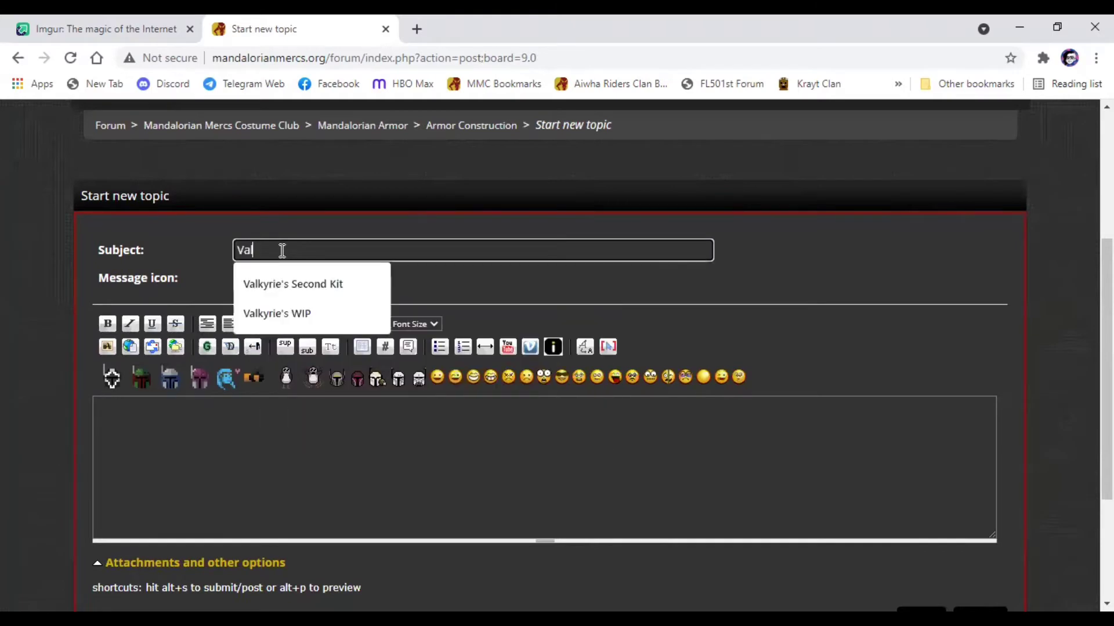
pyautogui.write('kyrie')
pyautogui.press('Down')
pyautogui.press('Down')
pyautogui.press('Return')
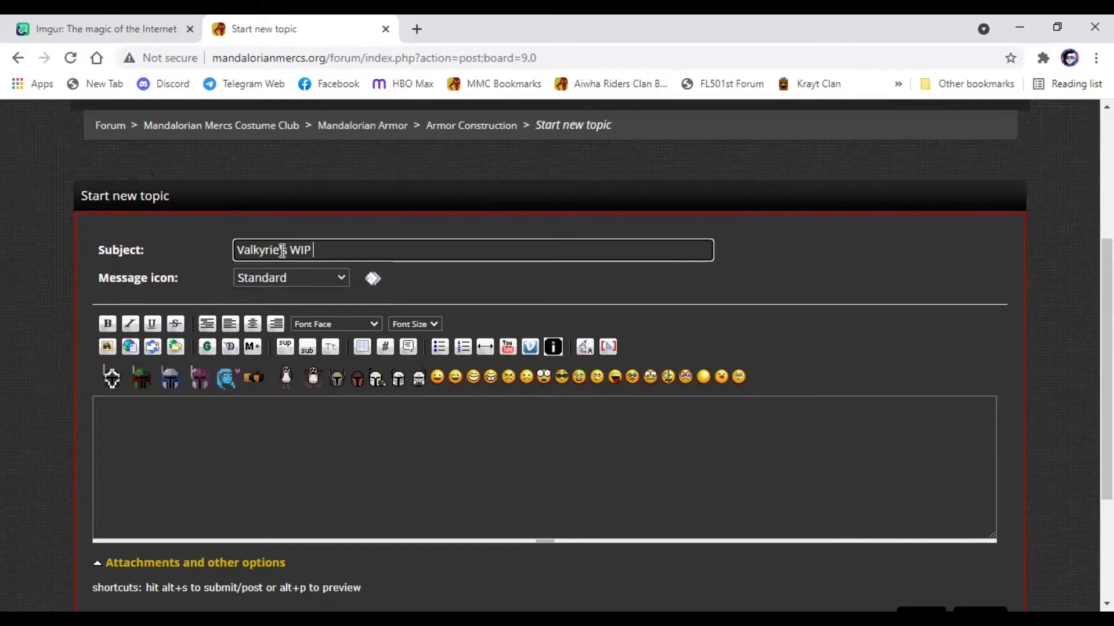
pyautogui.click(139, 431)
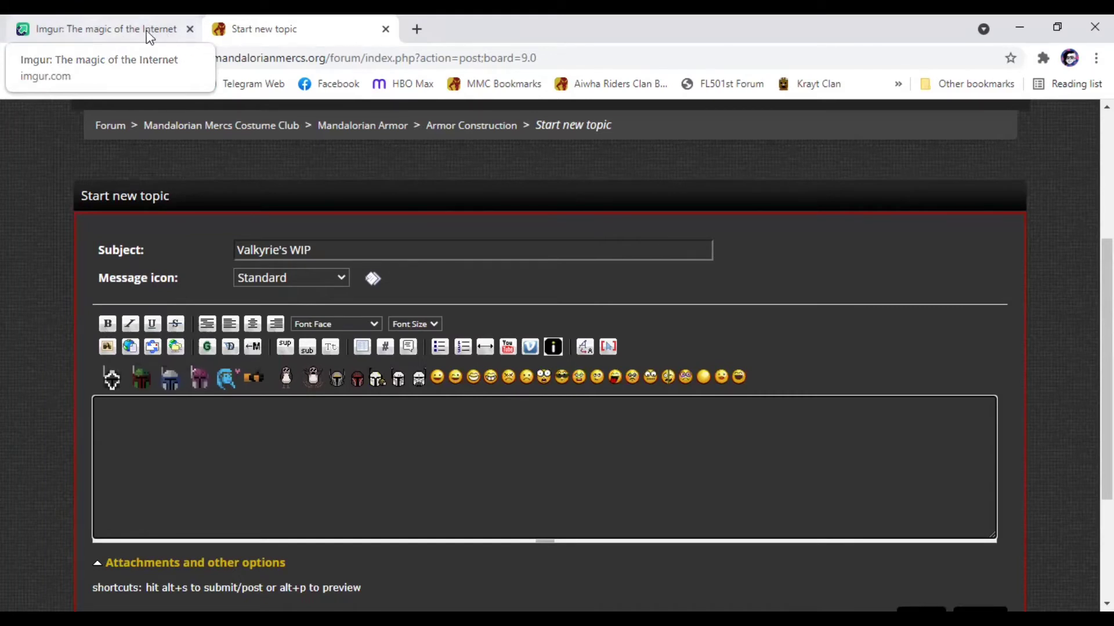
# Upload the white medic bag photo from Downloads as a new Imgur post.
pyautogui.click(106, 29)
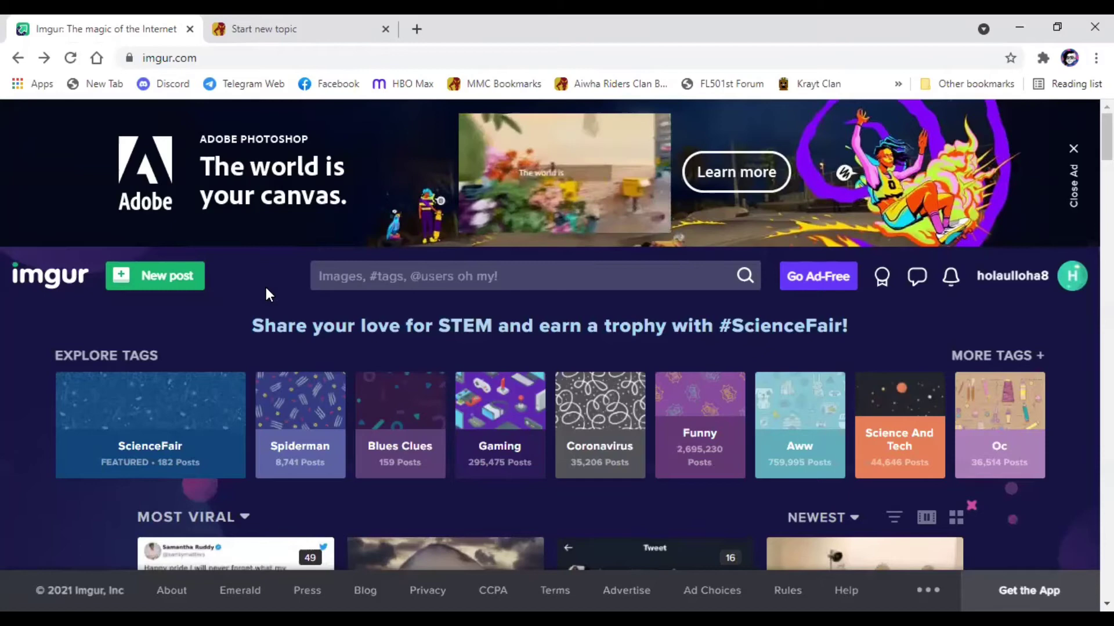
pyautogui.click(147, 278)
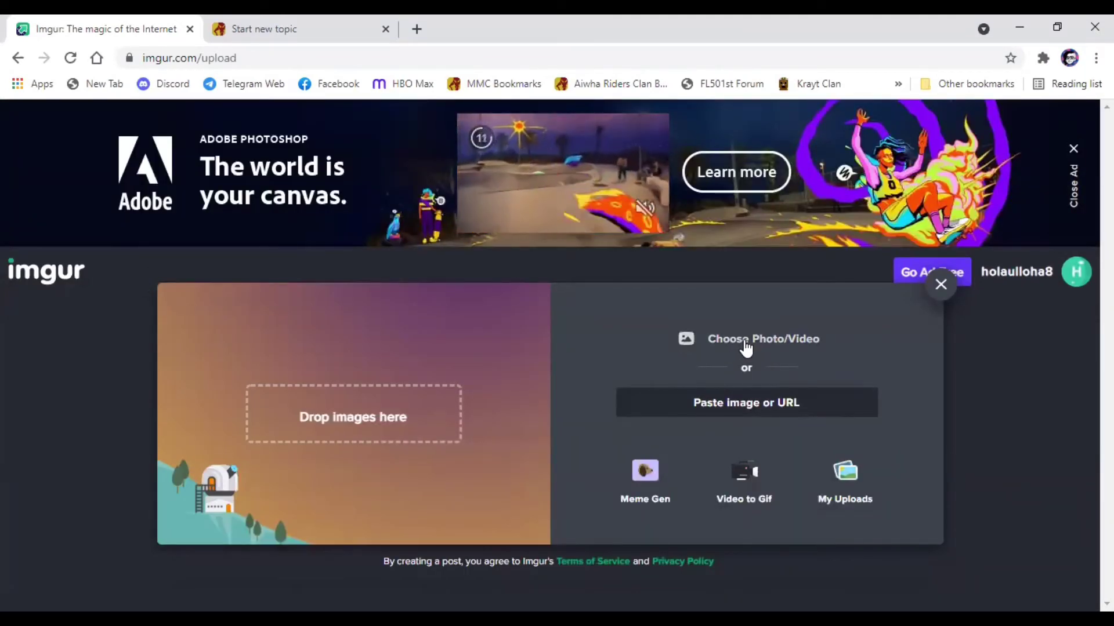
pyautogui.click(744, 341)
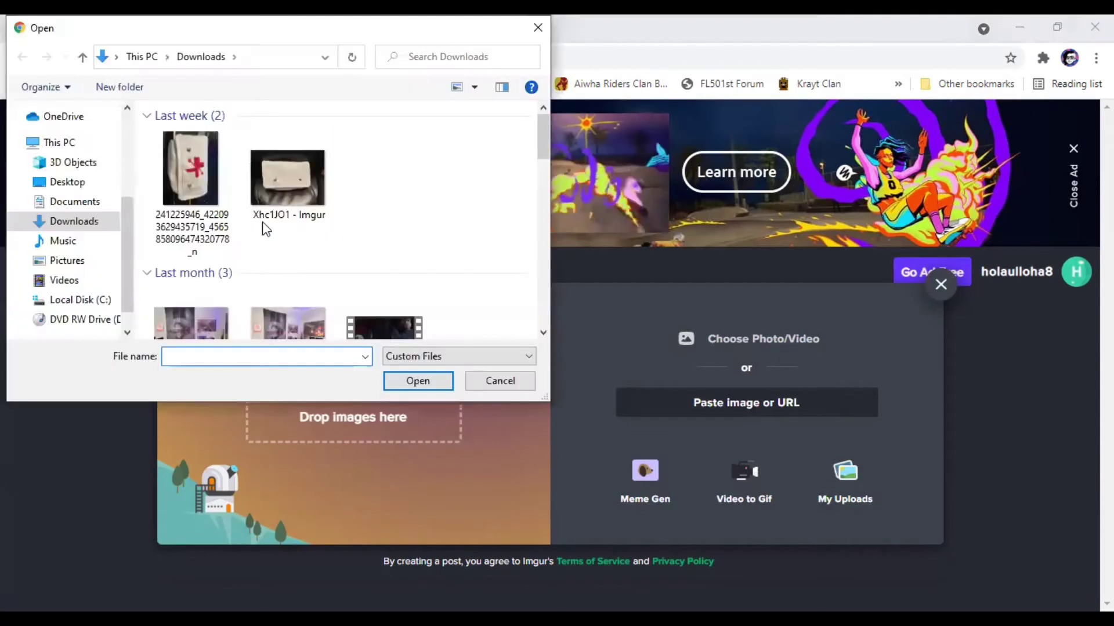
pyautogui.click(189, 159)
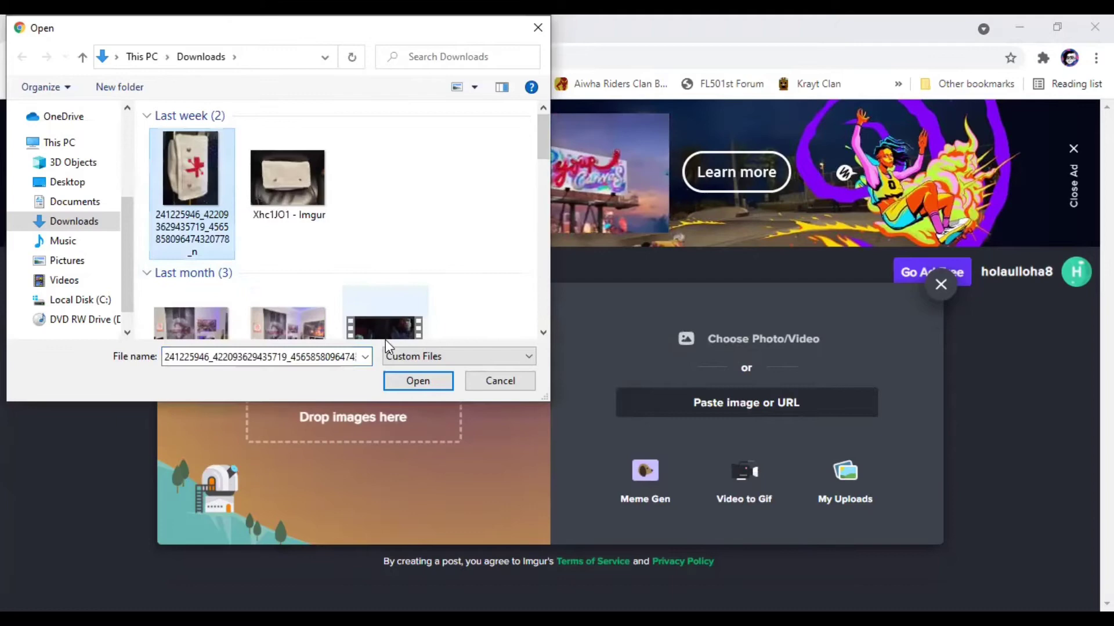
pyautogui.click(447, 380)
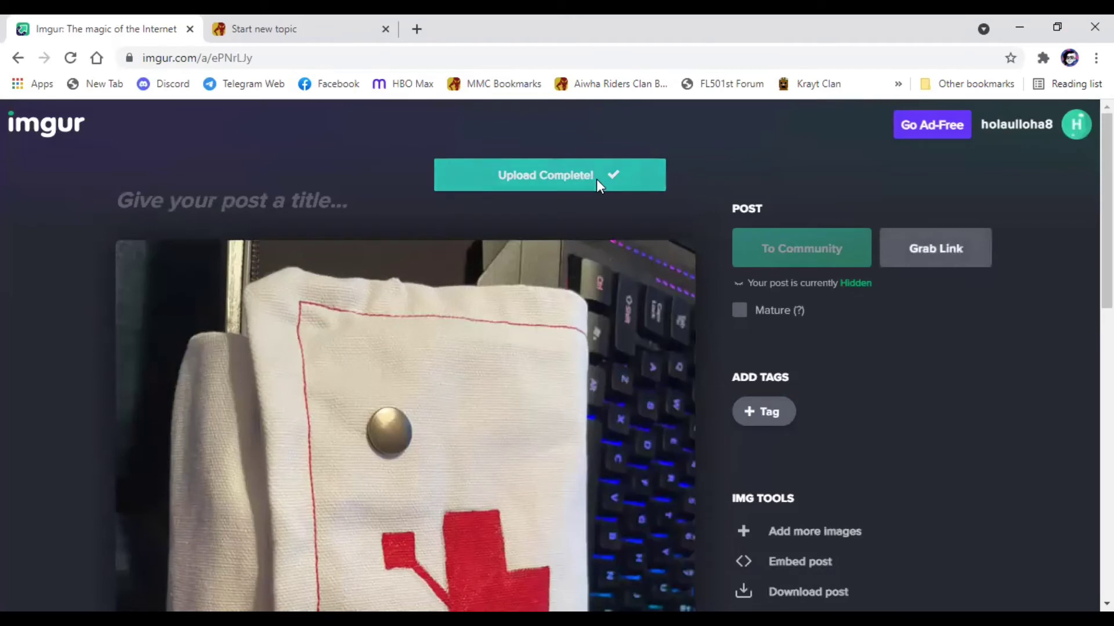
pyautogui.moveTo(405, 426)
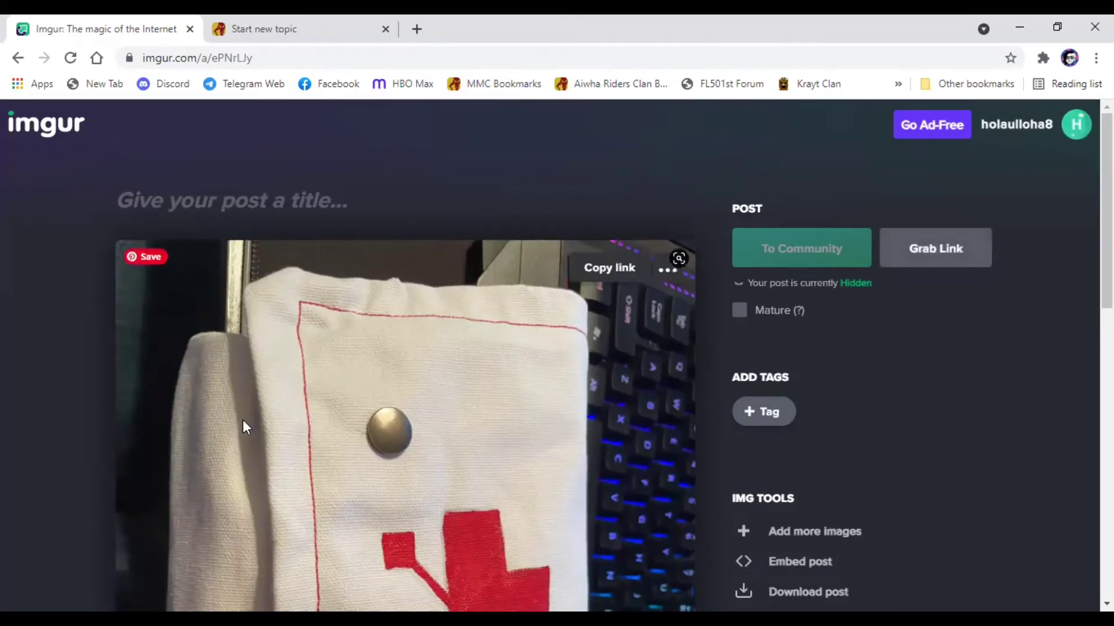
# Copy the uploaded image's BBCode (Forums) share link for the forum post.
pyautogui.scroll(-2, 97, 394)
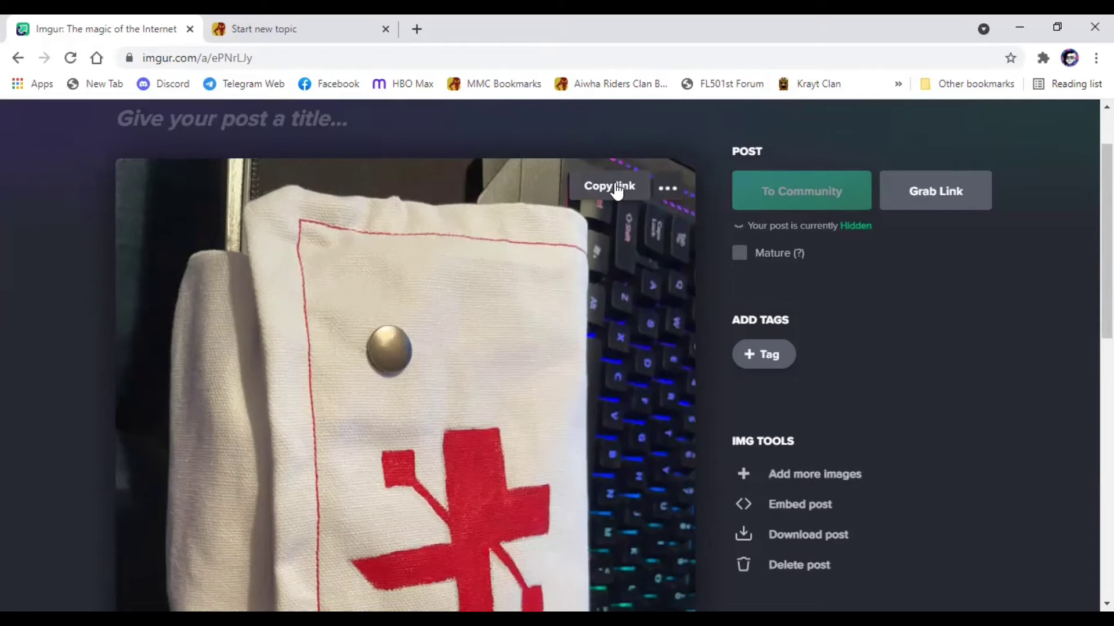
pyautogui.click(667, 189)
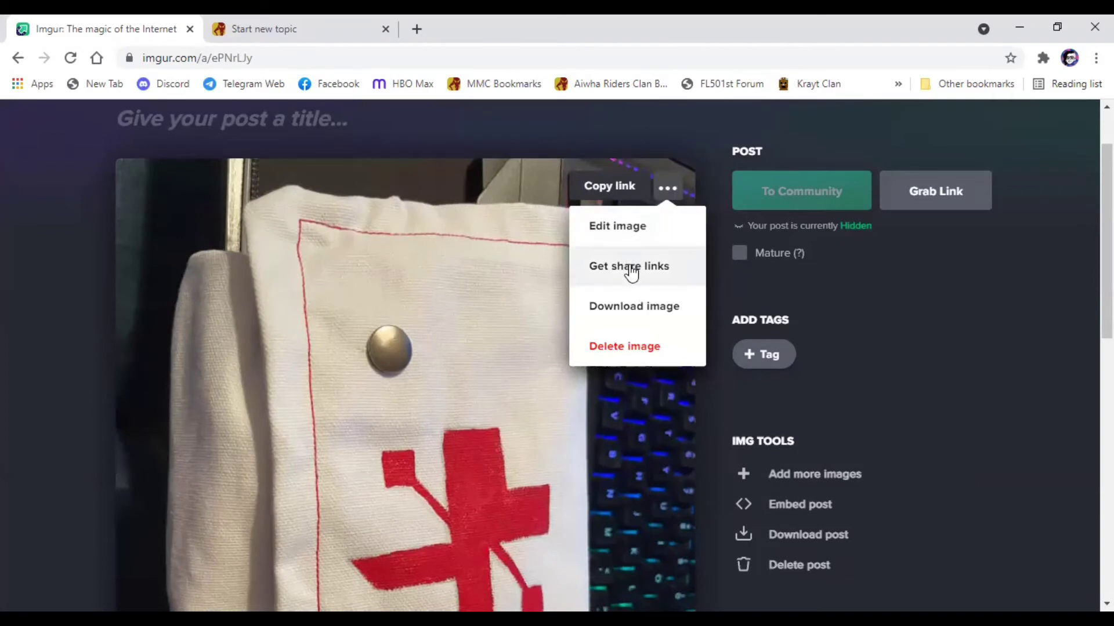
pyautogui.click(651, 268)
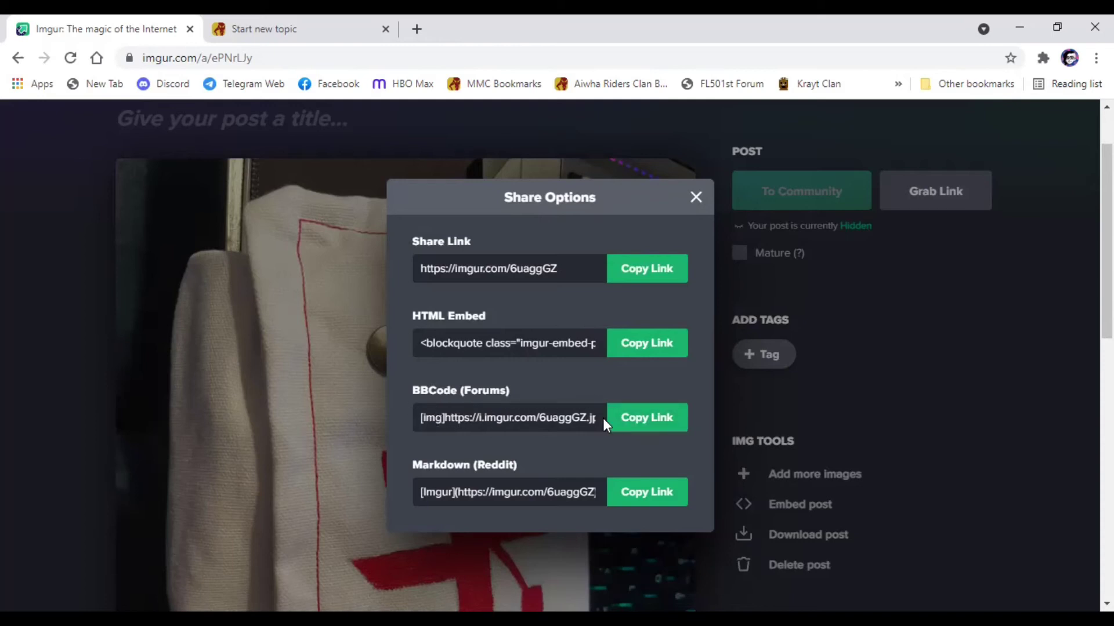
pyautogui.click(654, 424)
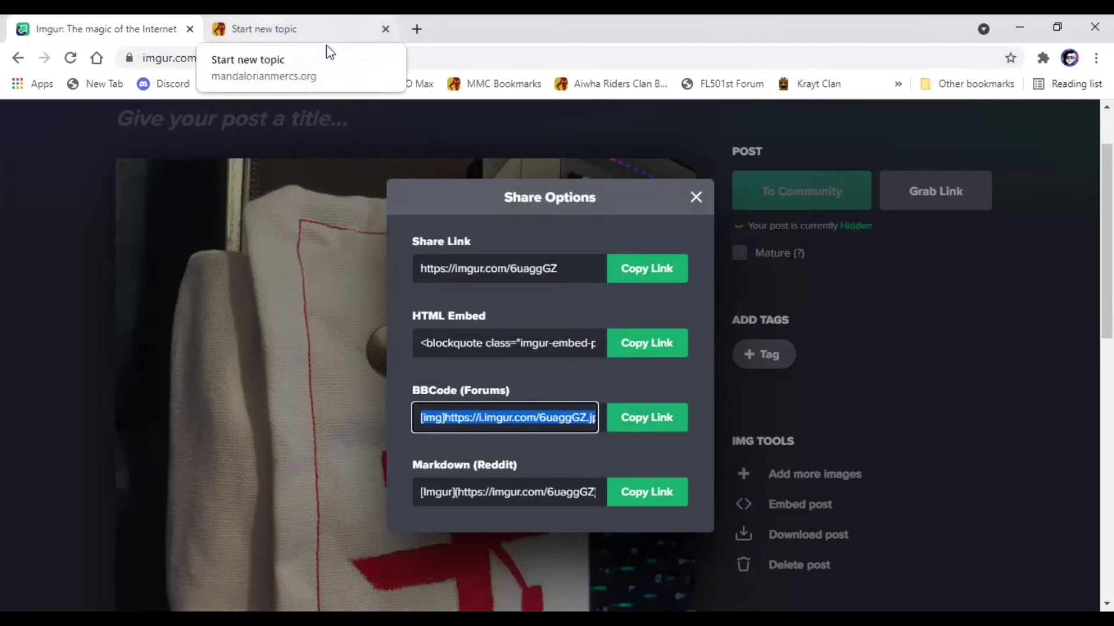
pyautogui.click(325, 44)
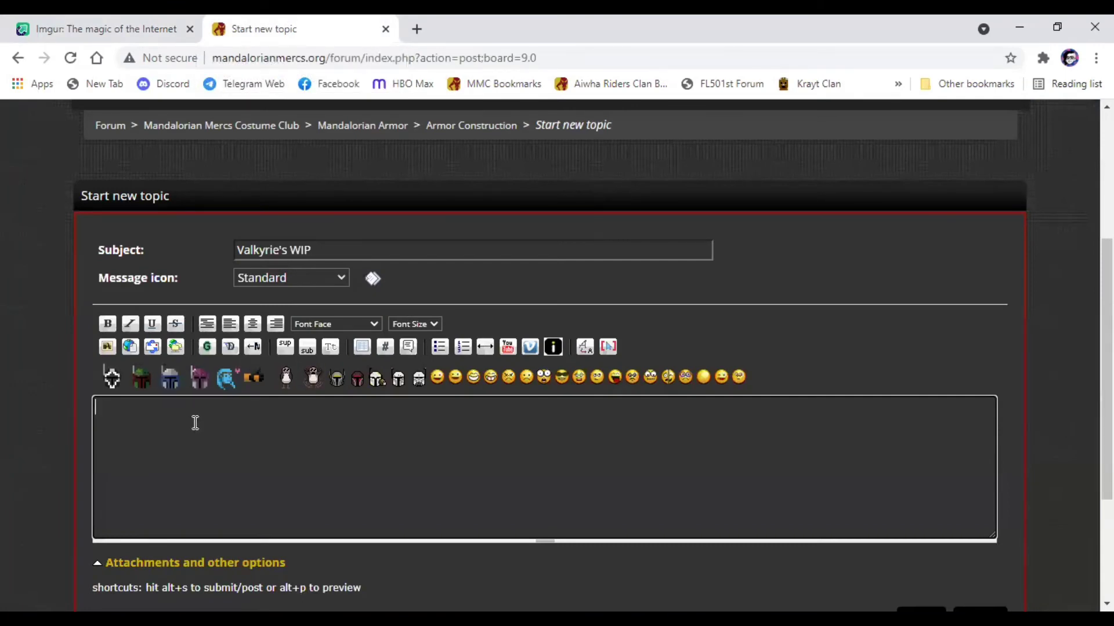
# Paste the image BBCode and add 'this is my medic bag made of white canvas and painted with red acrylic'.
pyautogui.write('[img]https://i.imgur.com/6uaggGZ.jpg[/img]')
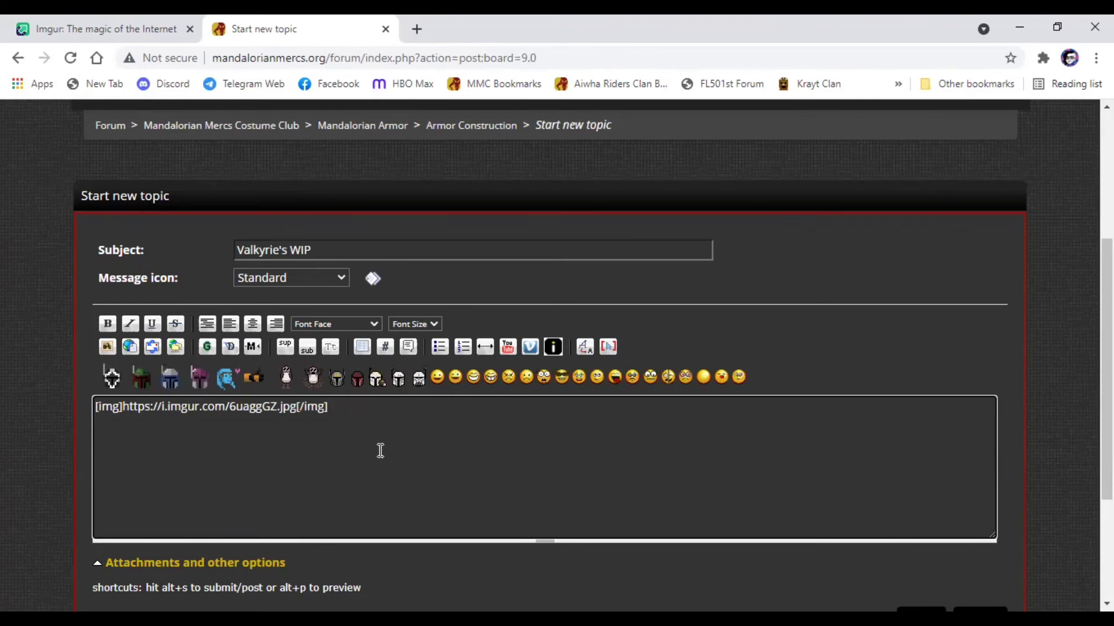
pyautogui.press('Return')
pyautogui.write('this i s')
pyautogui.press('BackSpace')
pyautogui.press('BackSpace')
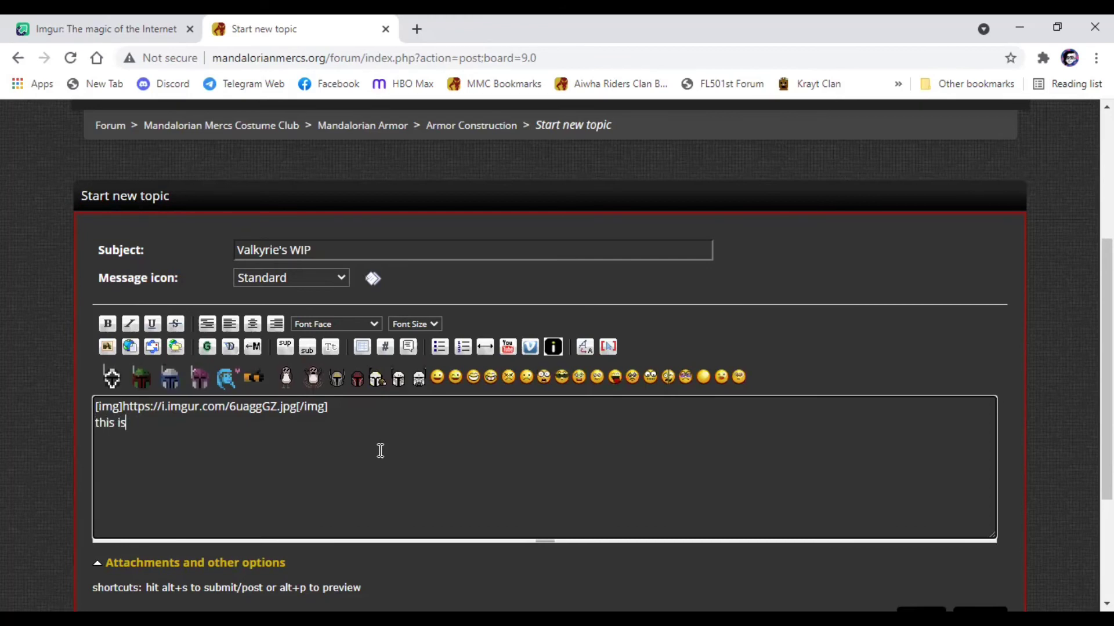
pyautogui.write('s my medic bag')
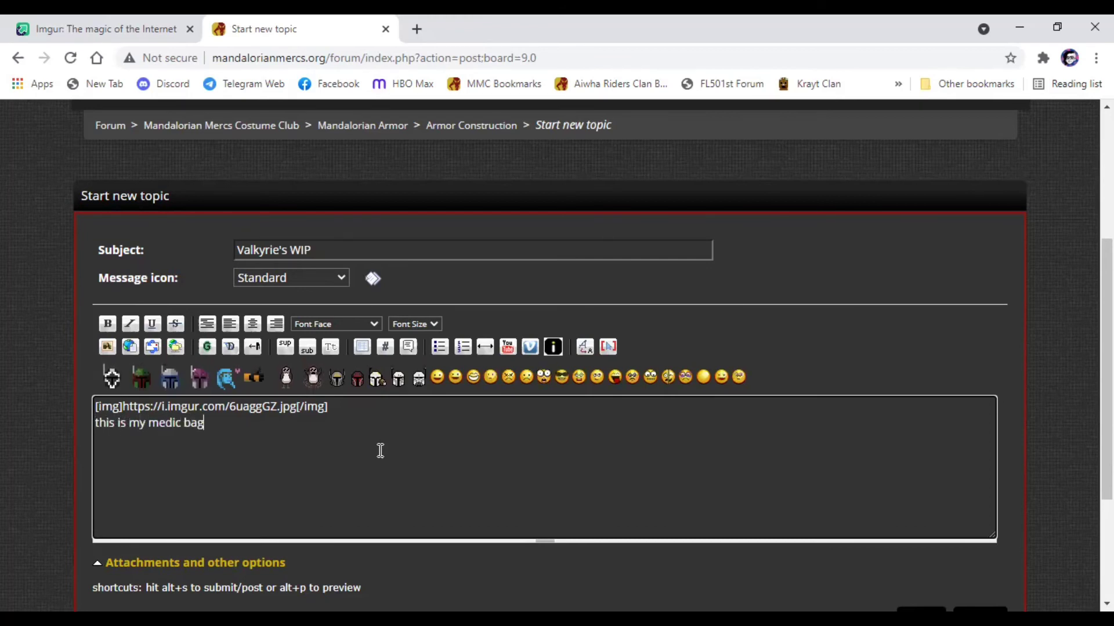
pyautogui.write(' made of white ca')
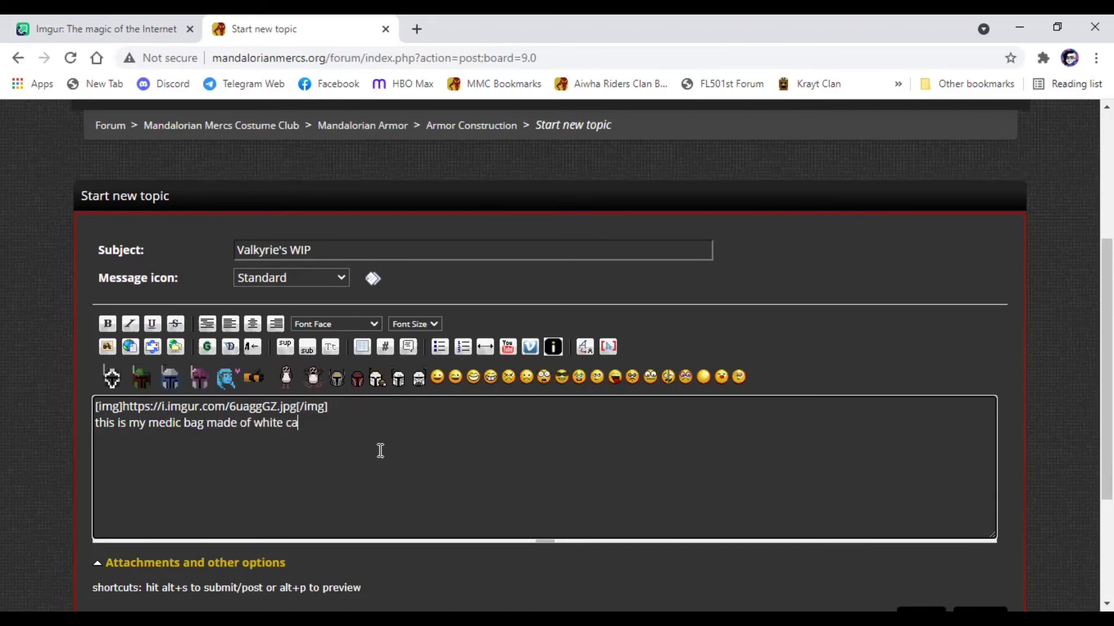
pyautogui.write('nvas and painted')
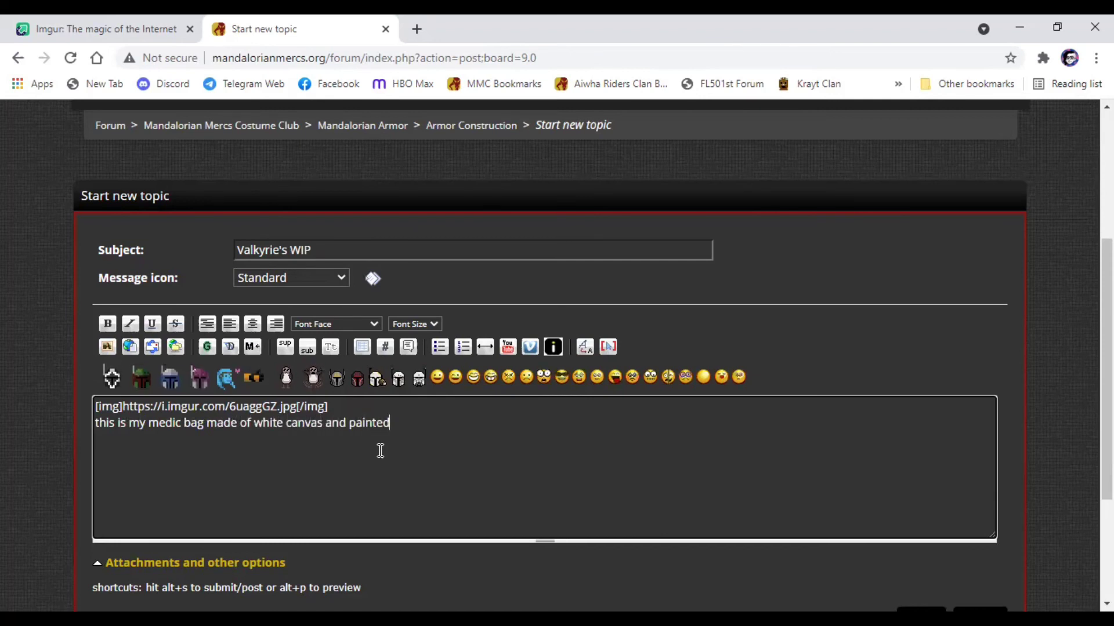
pyautogui.write(' with red acrylic')
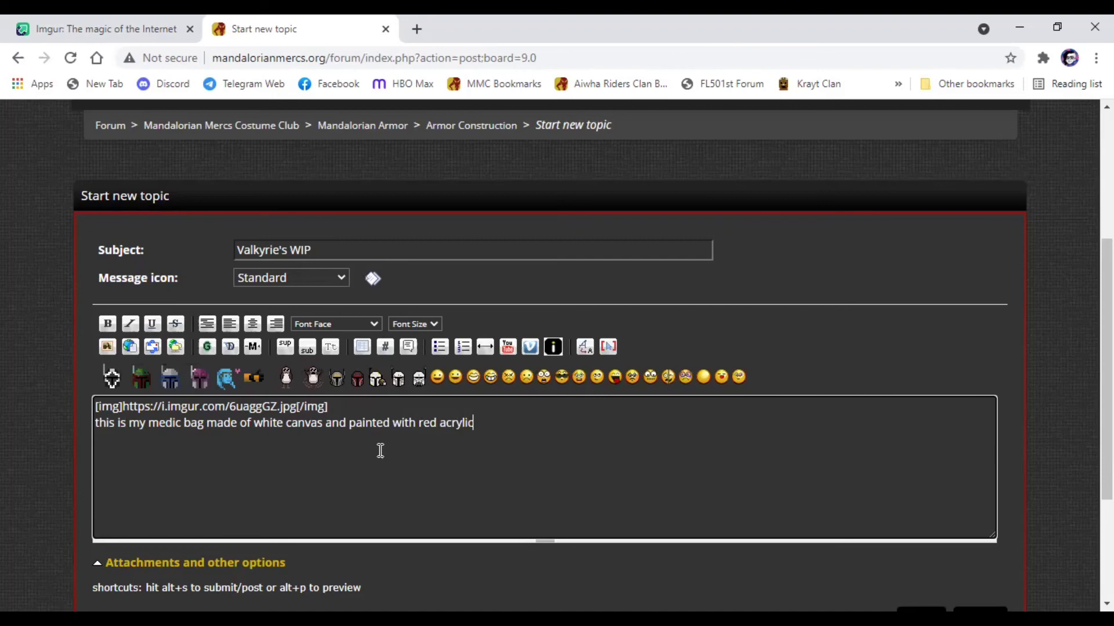
pyautogui.scroll(-2, 1001, 313)
pyautogui.scroll(-2, 986, 406)
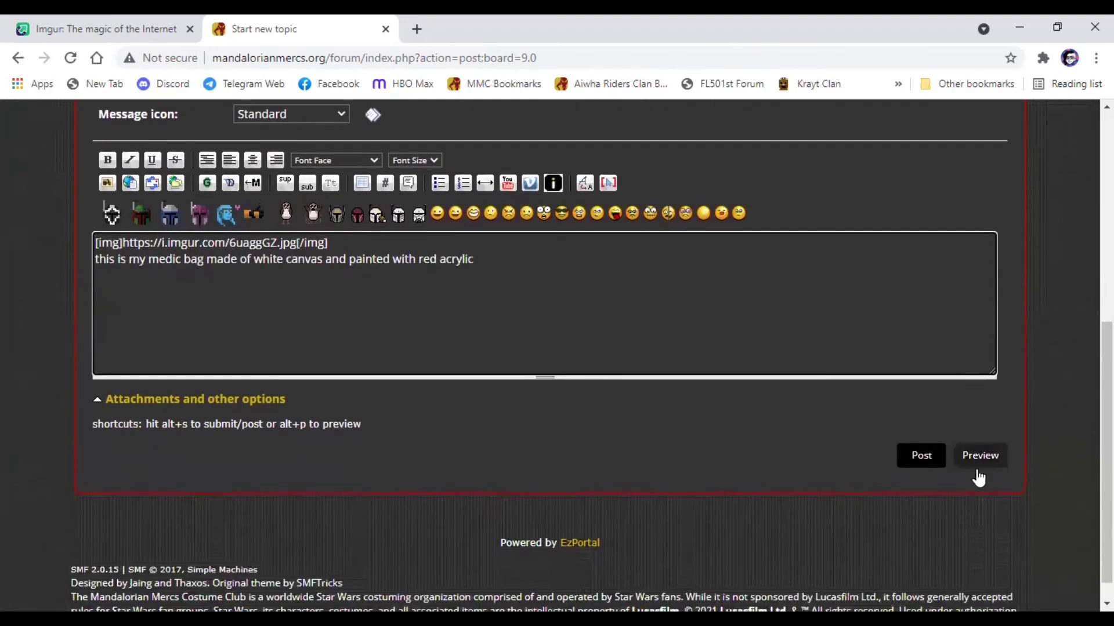
# Preview the Valkyrie's WIP topic and scroll through the medic bag photo and caption.
pyautogui.click(983, 467)
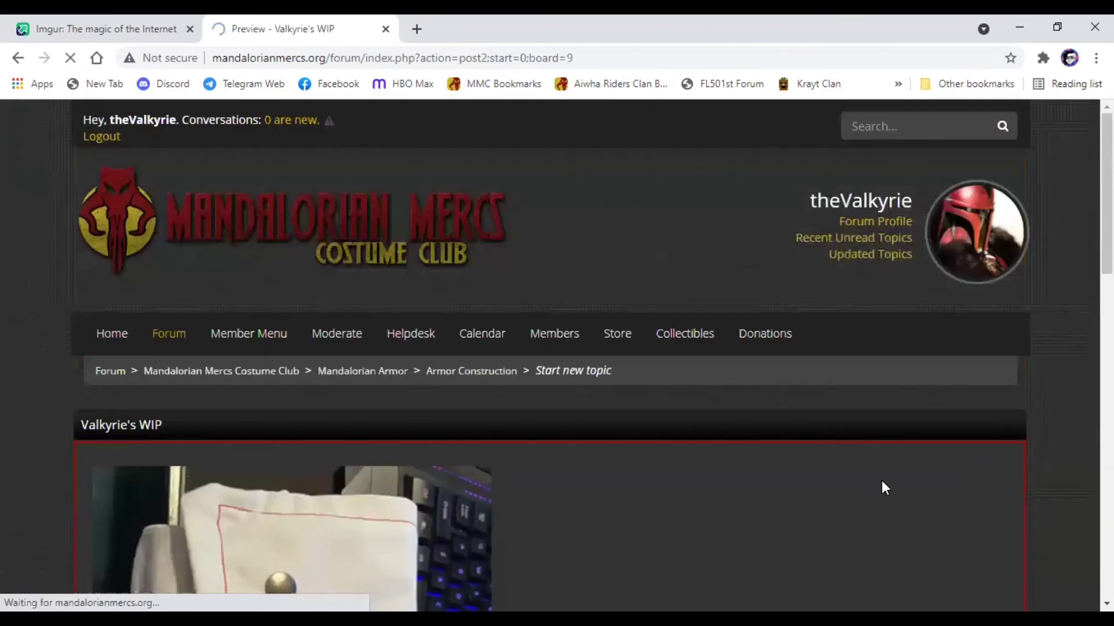
pyautogui.scroll(-3, 487, 488)
pyautogui.scroll(-2, 498, 496)
pyautogui.scroll(-1, 523, 493)
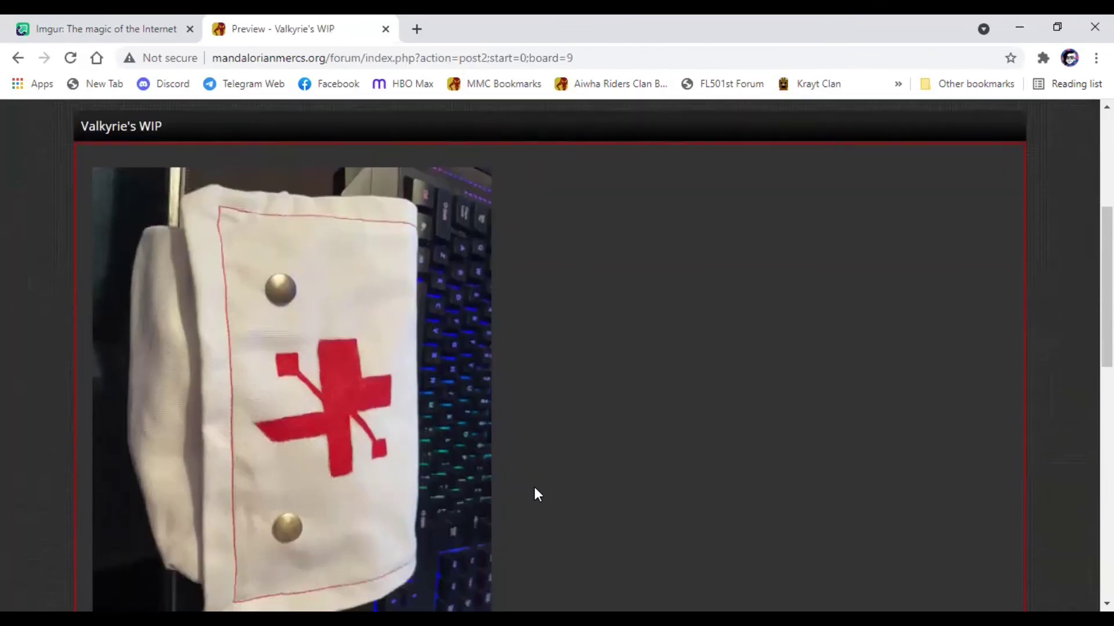
pyautogui.scroll(-1, 535, 488)
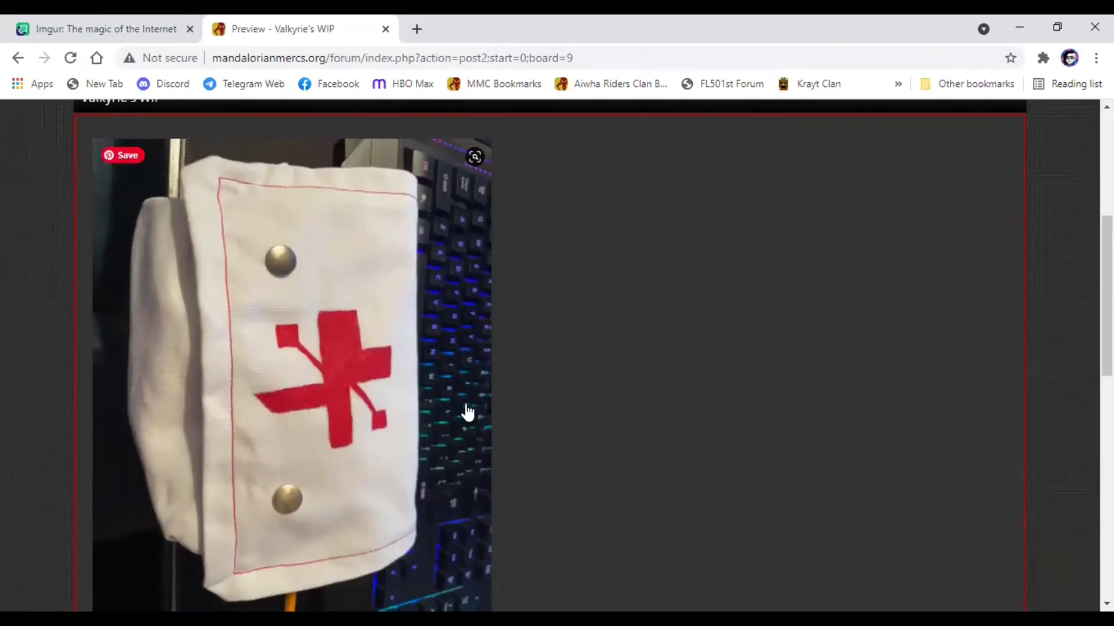
pyautogui.scroll(-1, 452, 409)
pyautogui.scroll(-3, 435, 405)
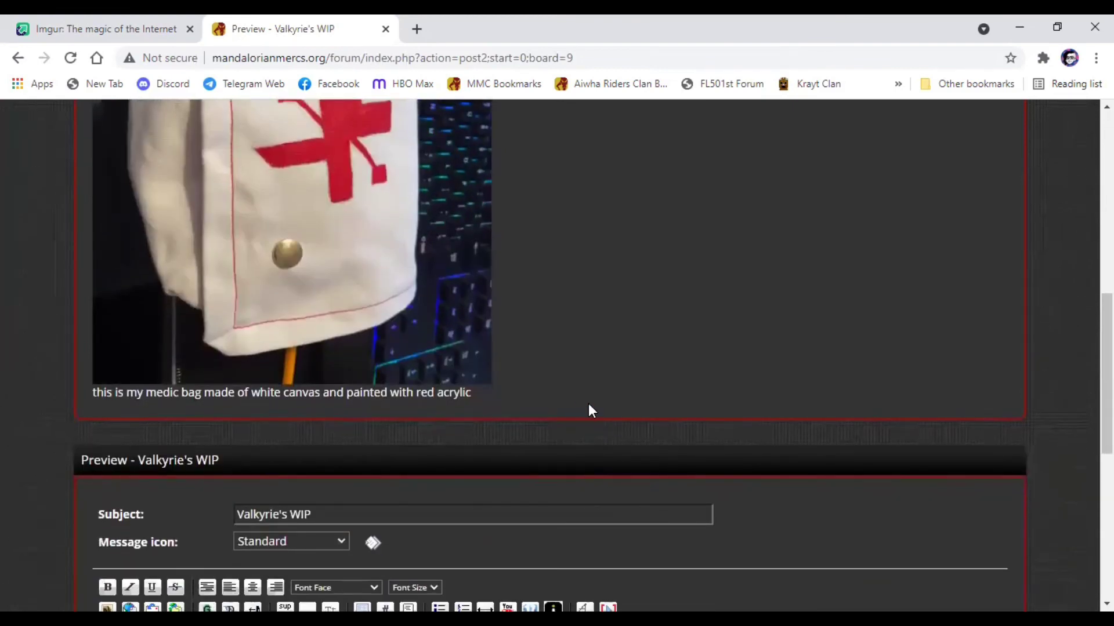
pyautogui.scroll(-1, 1088, 428)
pyautogui.scroll(-3, 1080, 429)
pyautogui.scroll(-3, 1074, 435)
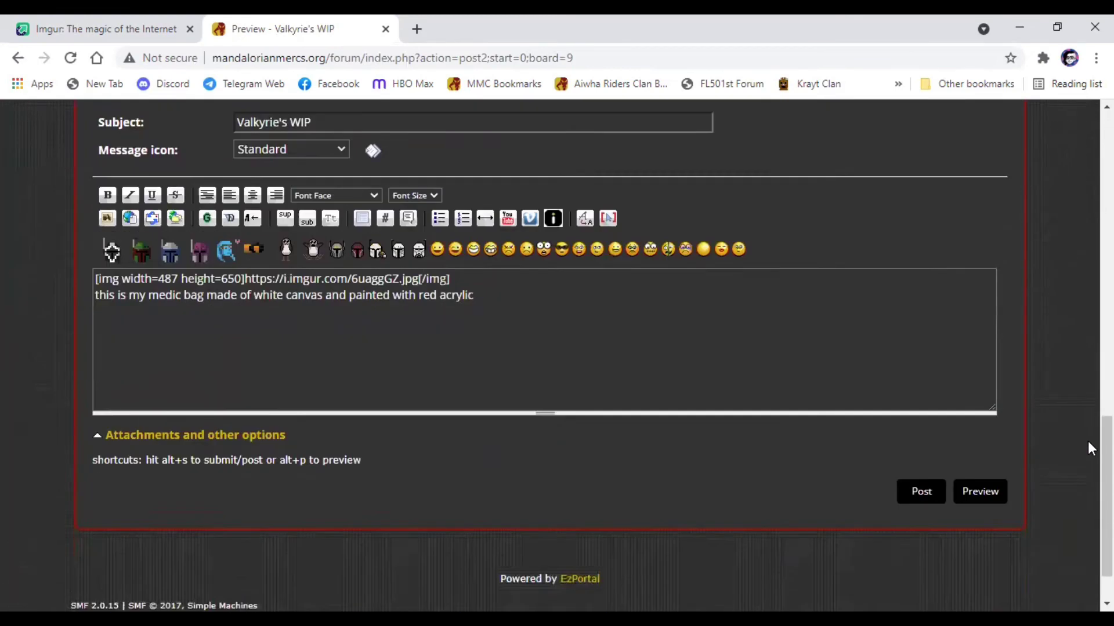